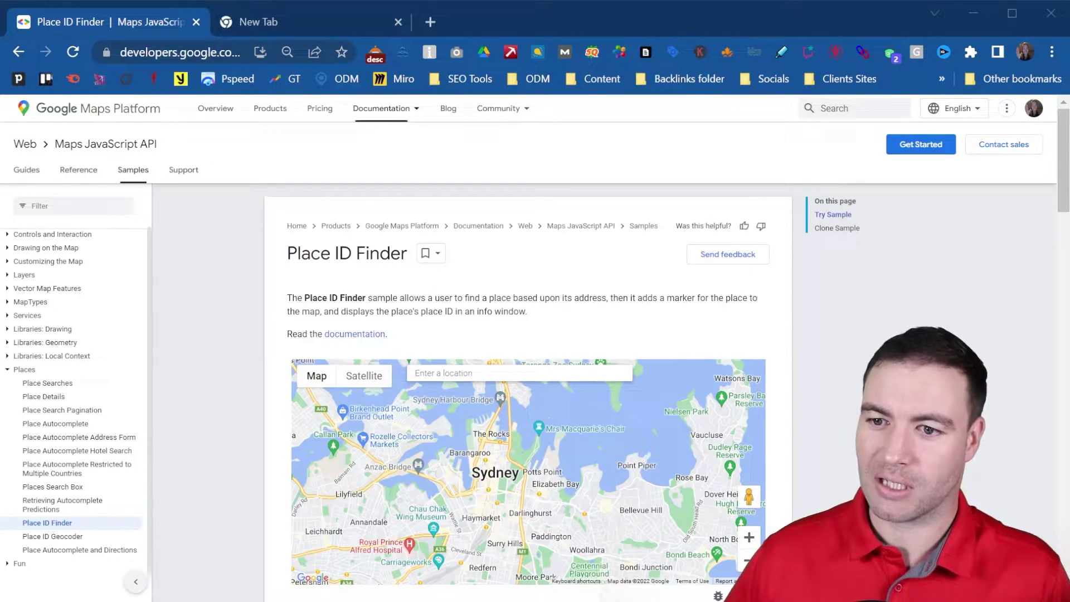
# Scroll down through the Place ID Finder sample code and back up to the map.
pyautogui.moveTo(497, 108)
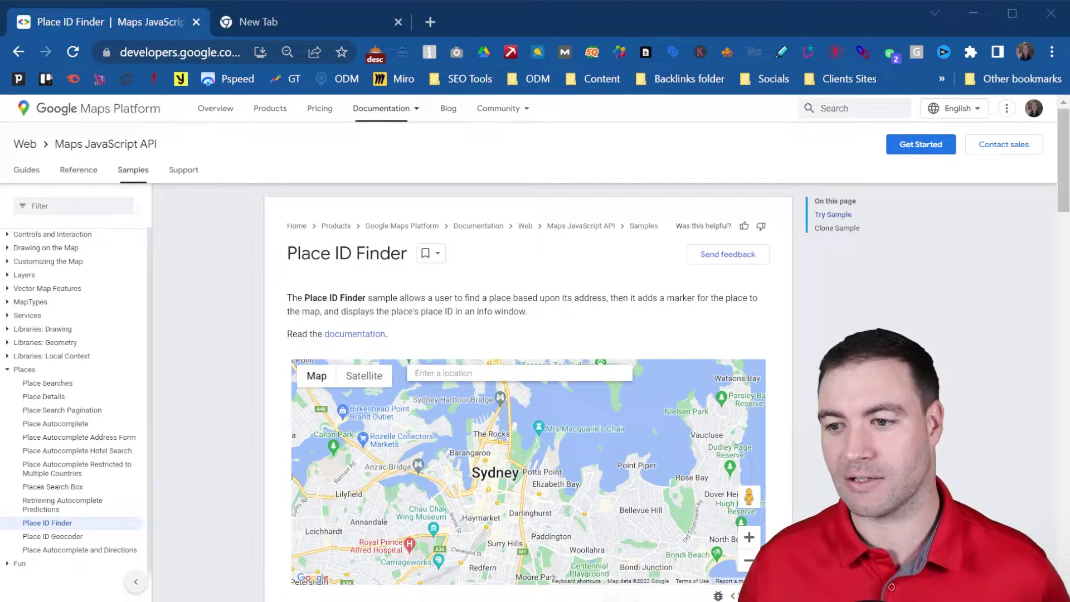
pyautogui.scroll(-2, 527, 356)
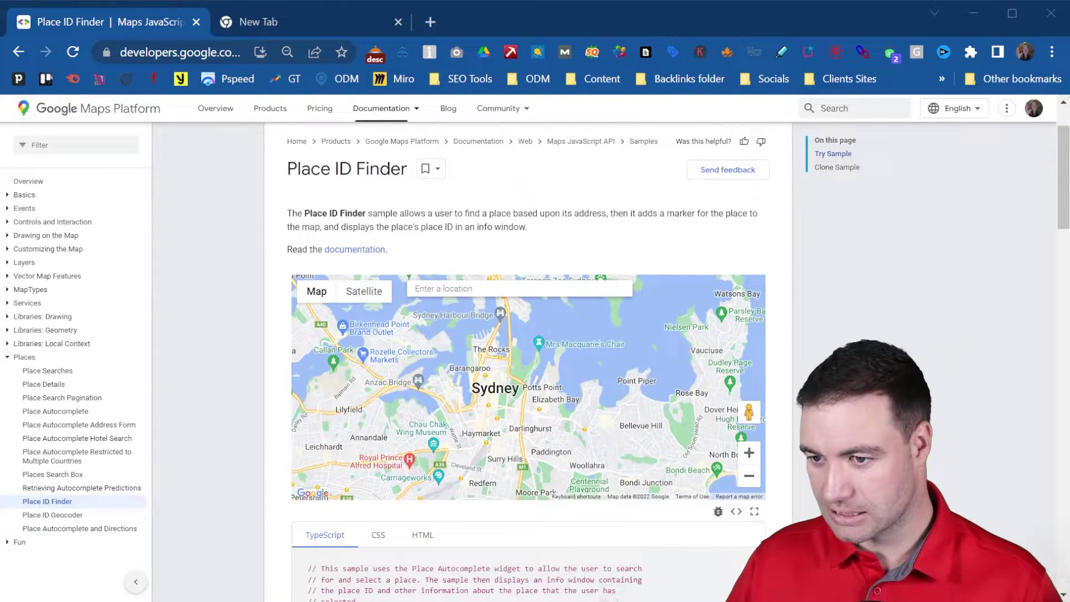
pyautogui.scroll(-10, 528, 357)
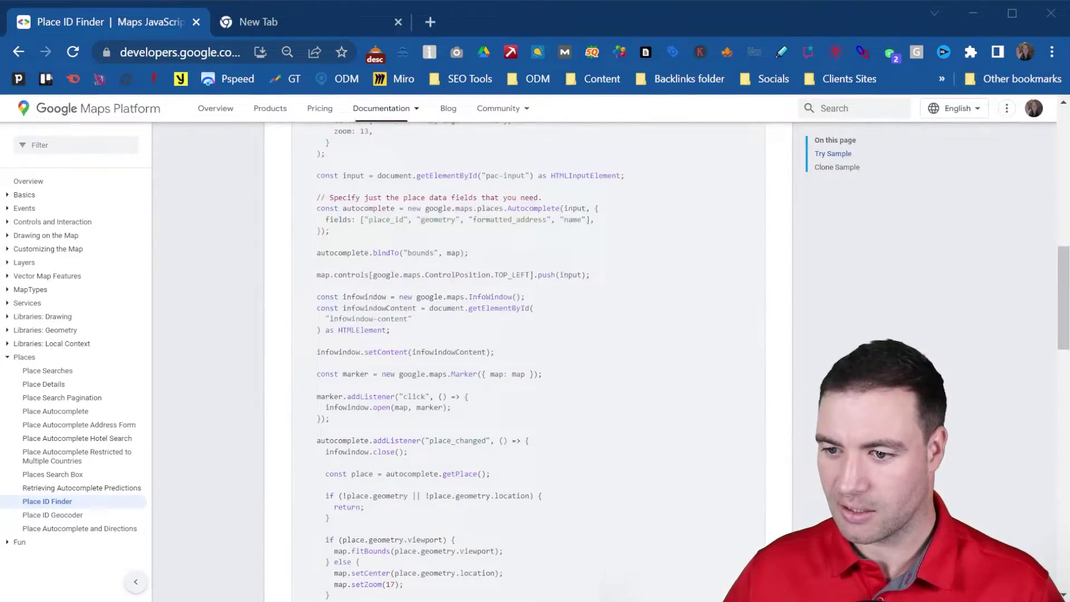
pyautogui.scroll(-10, 484, 220)
pyautogui.scroll(20, 484, 220)
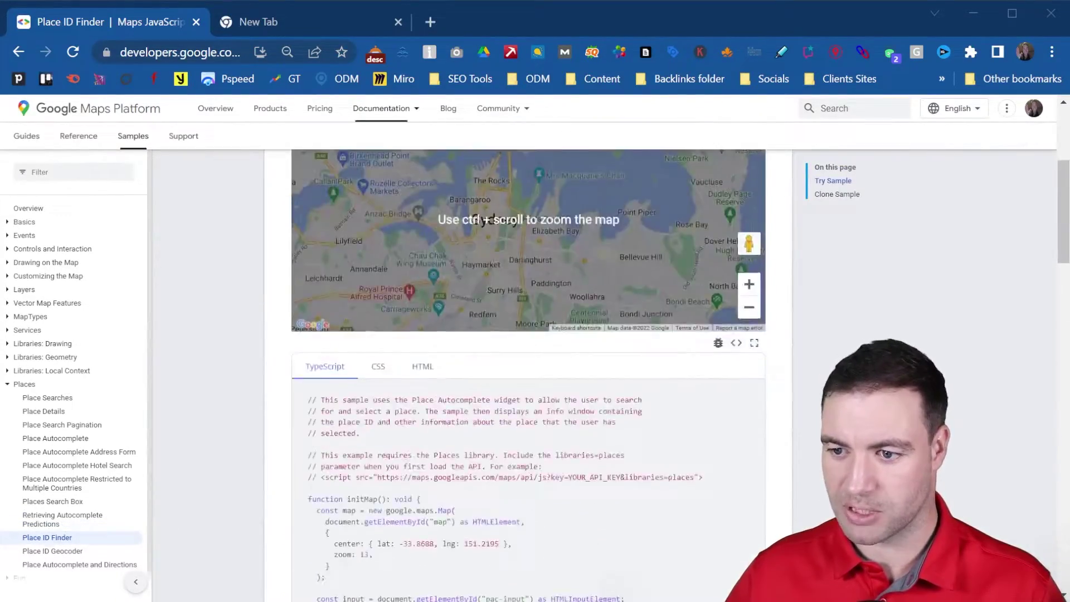
pyautogui.scroll(5, 484, 219)
pyautogui.scroll(2, 528, 471)
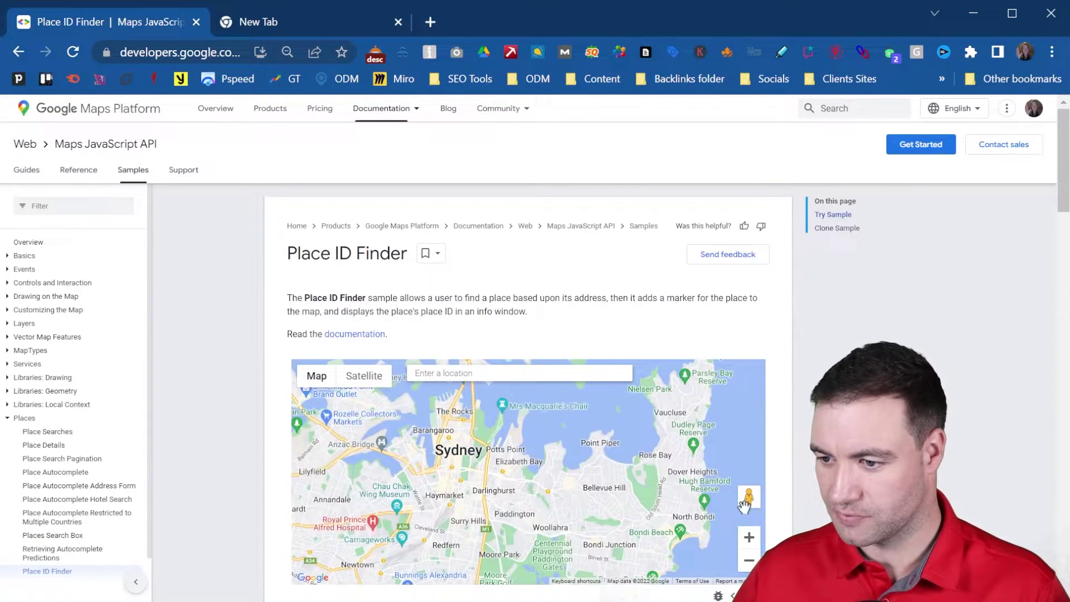
# Zoom the map in five levels on Rushcutters Bay and pan to Potts Point and Kings Cross.
pyautogui.click(747, 543)
pyautogui.click(747, 542)
pyautogui.click(747, 543)
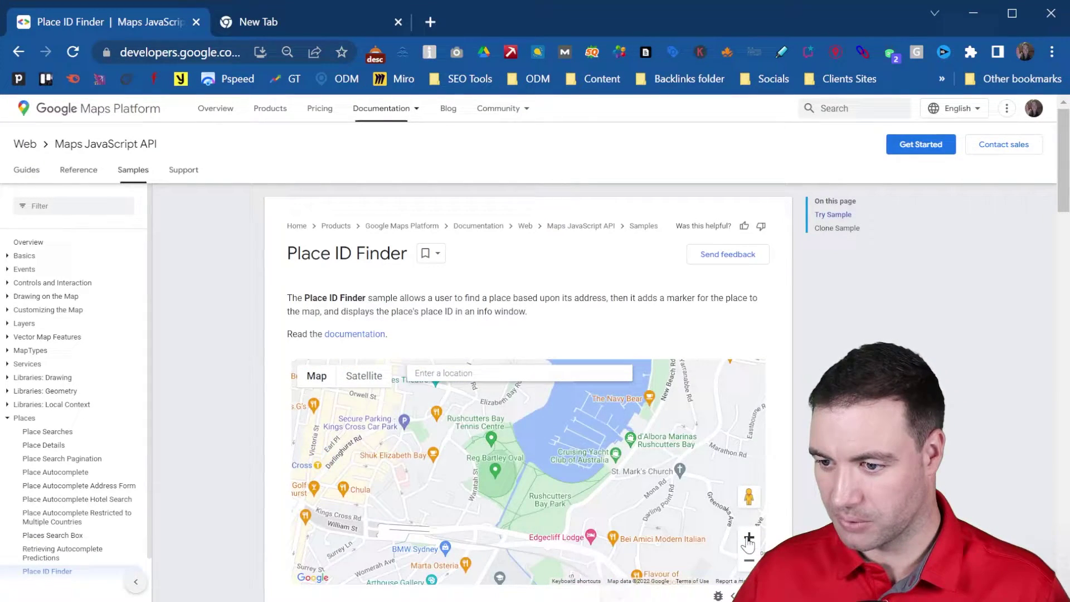
pyautogui.click(749, 537)
pyautogui.click(749, 538)
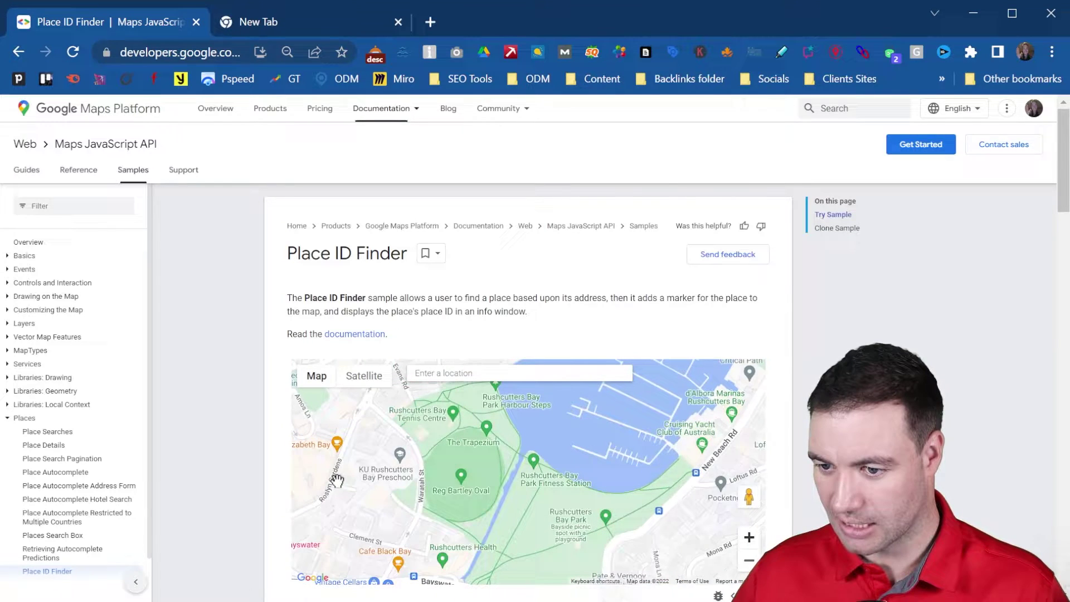
pyautogui.moveTo(373, 487); pyautogui.dragTo(420, 490)
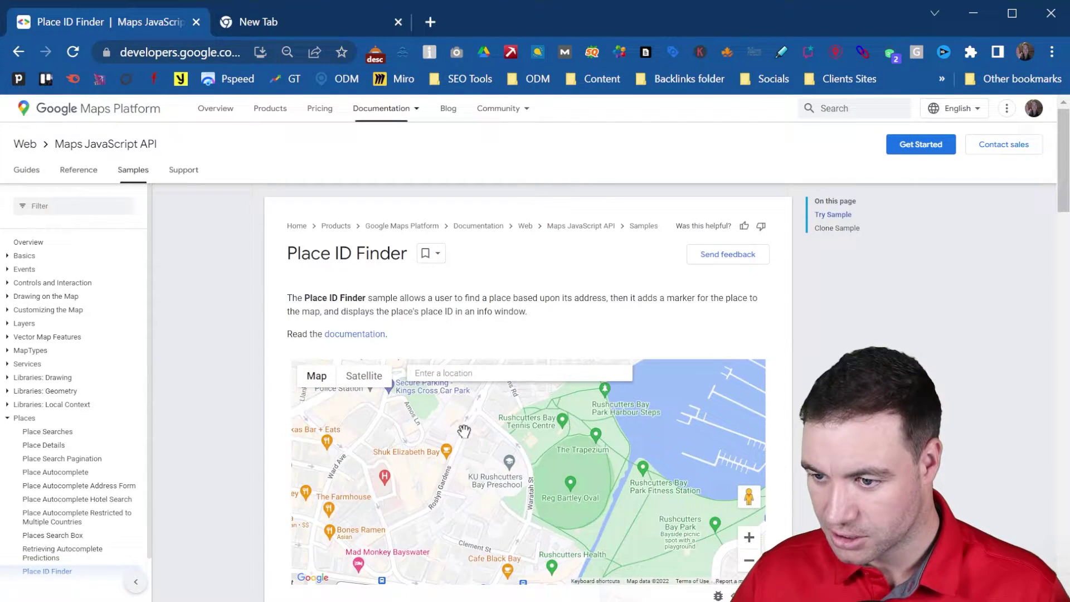
pyautogui.moveTo(381, 418); pyautogui.dragTo(490, 423)
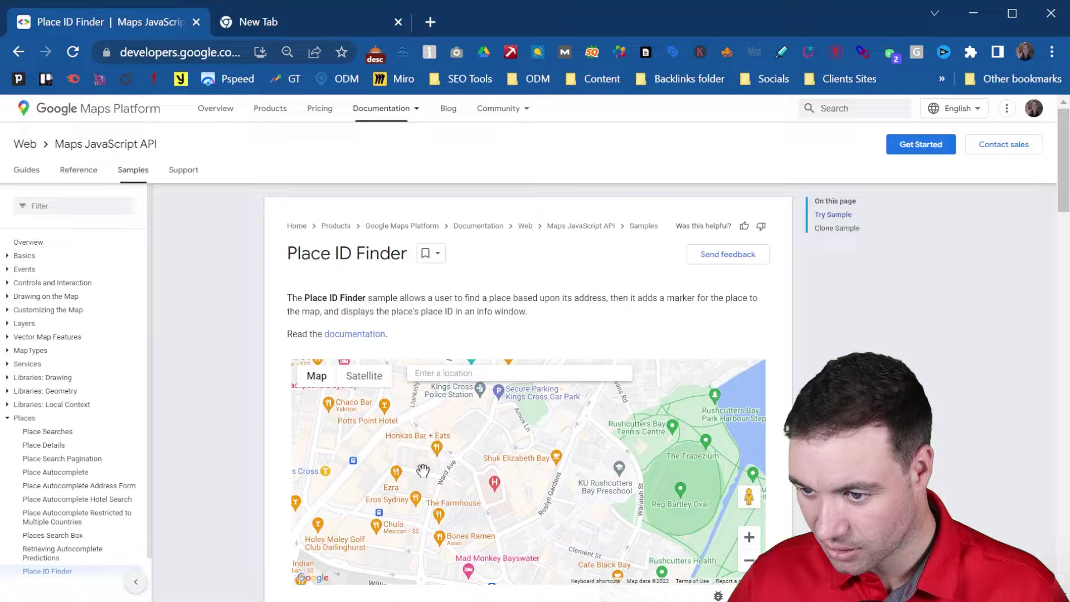
# Look up 'eros sydney', choose Eros Sydney, then select its Place ID and the place name.
pyautogui.click(481, 373)
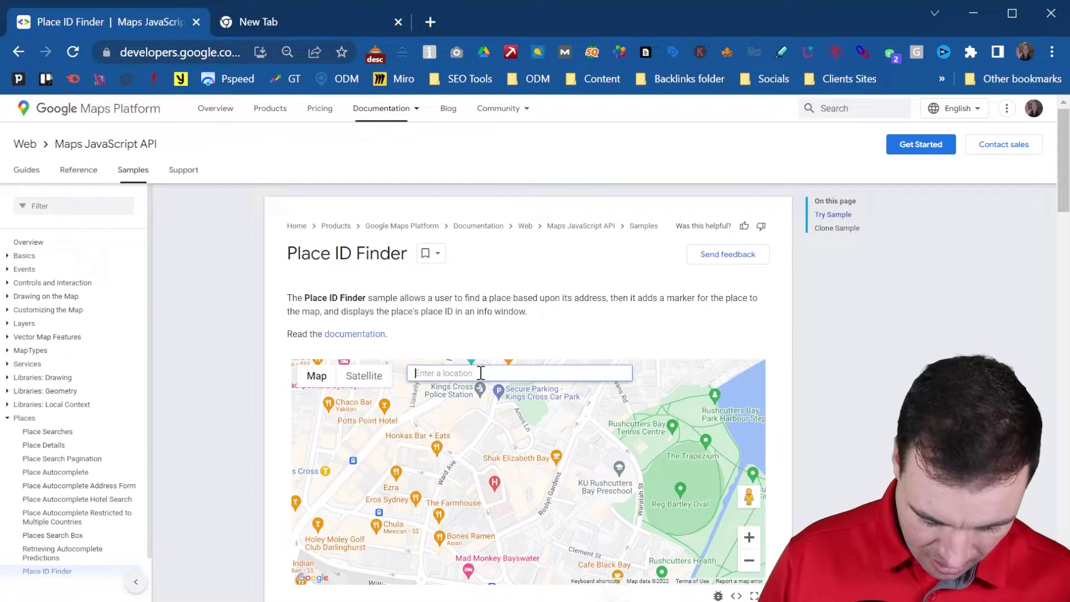
pyautogui.write('eros sydney')
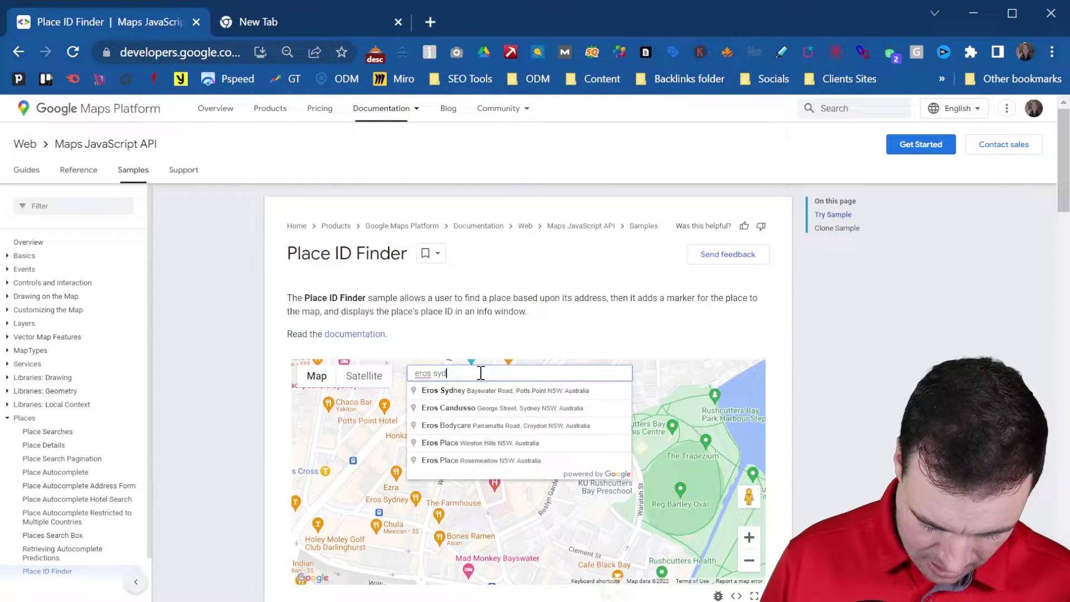
pyautogui.click(497, 395)
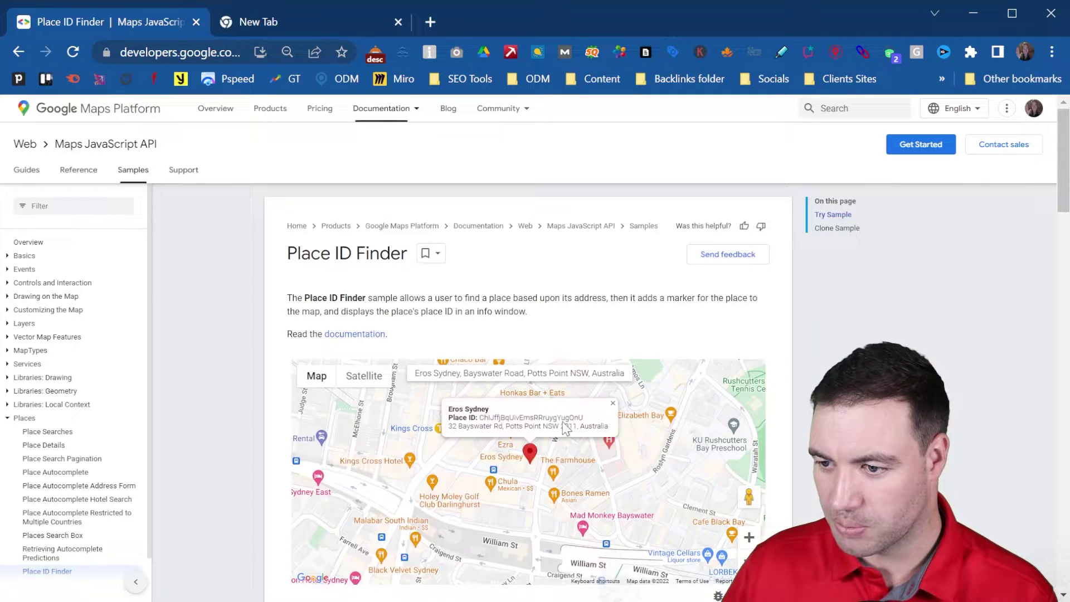
pyautogui.moveTo(584, 418); pyautogui.dragTo(478, 425)
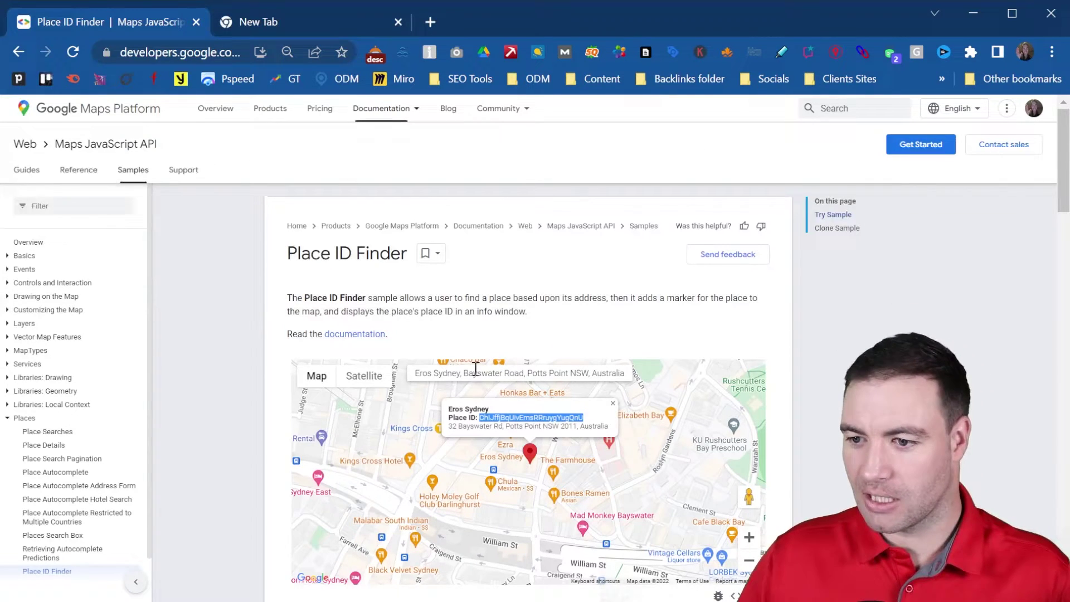
pyautogui.moveTo(490, 410); pyautogui.dragTo(451, 413)
pyautogui.hotkey('ctrl', 'c')
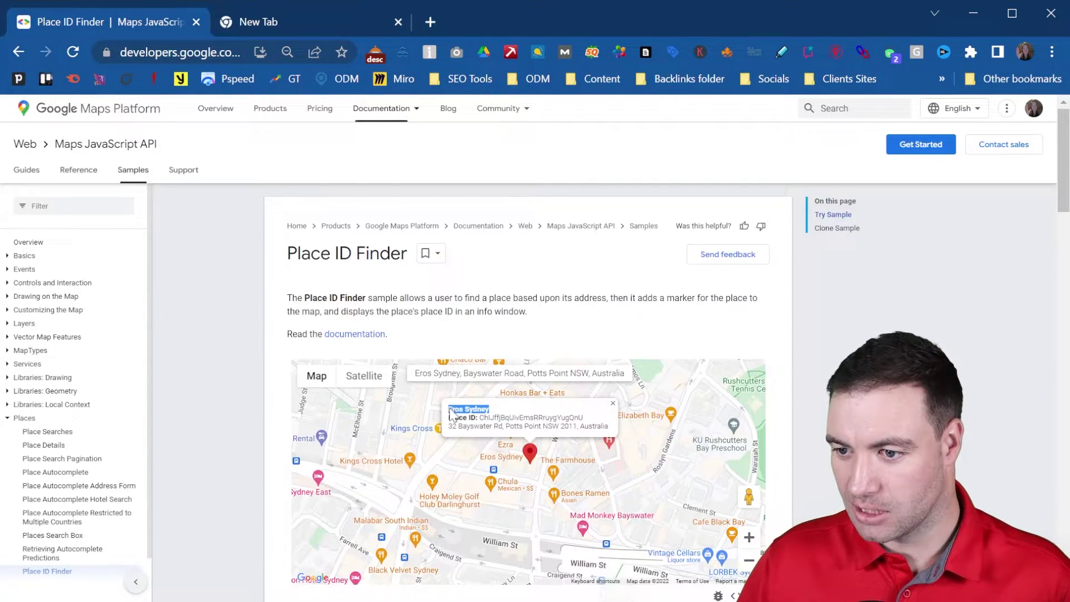
# In the empty second tab, paste 'Eros Sydney' into the omnibox and search it.
pyautogui.click(296, 25)
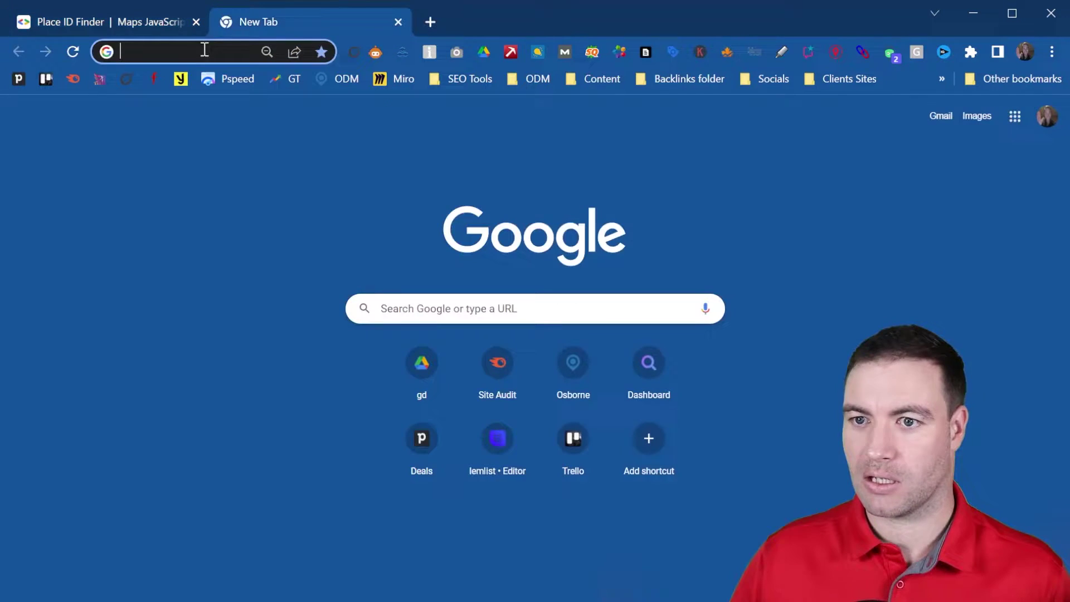
pyautogui.click(190, 49)
pyautogui.hotkey('ctrl', 'v')
pyautogui.press('Return')
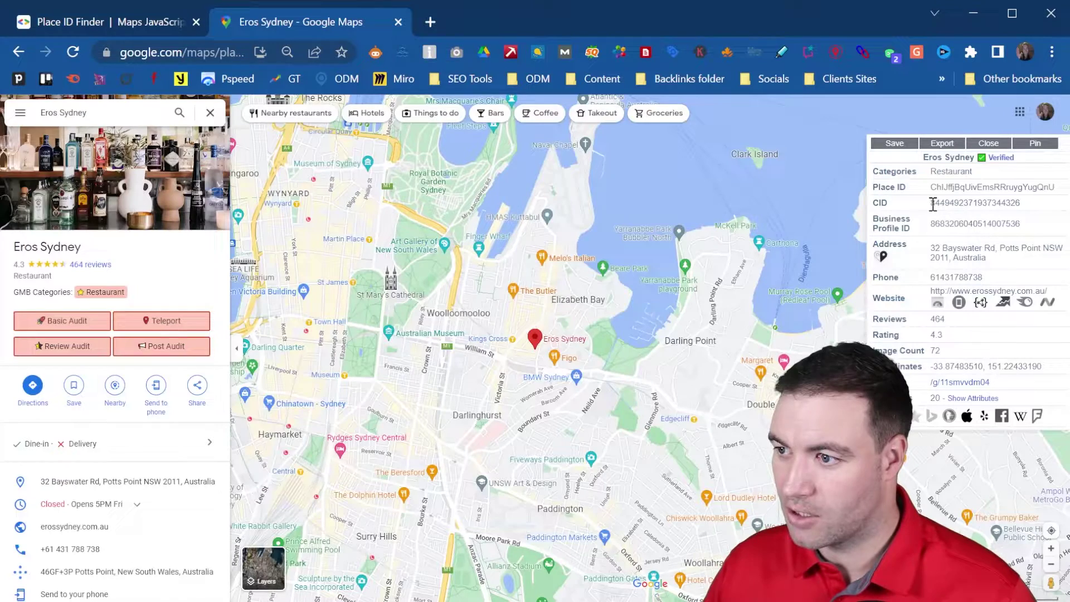
# Select and copy the full Place ID value from the listing's details panel.
pyautogui.moveTo(930, 203); pyautogui.dragTo(1030, 208)
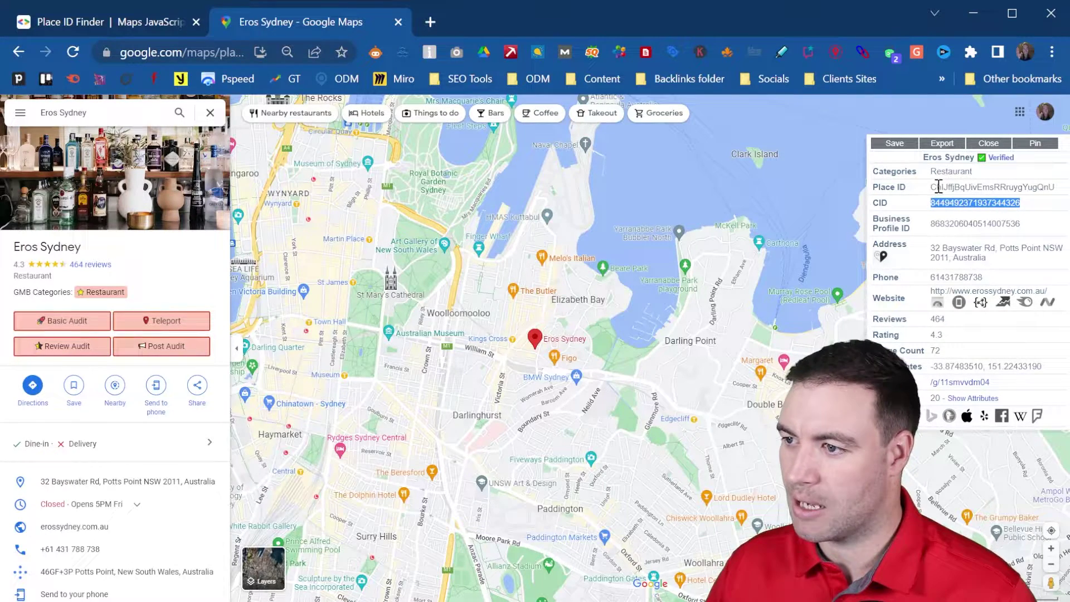
pyautogui.moveTo(929, 190); pyautogui.dragTo(1053, 189)
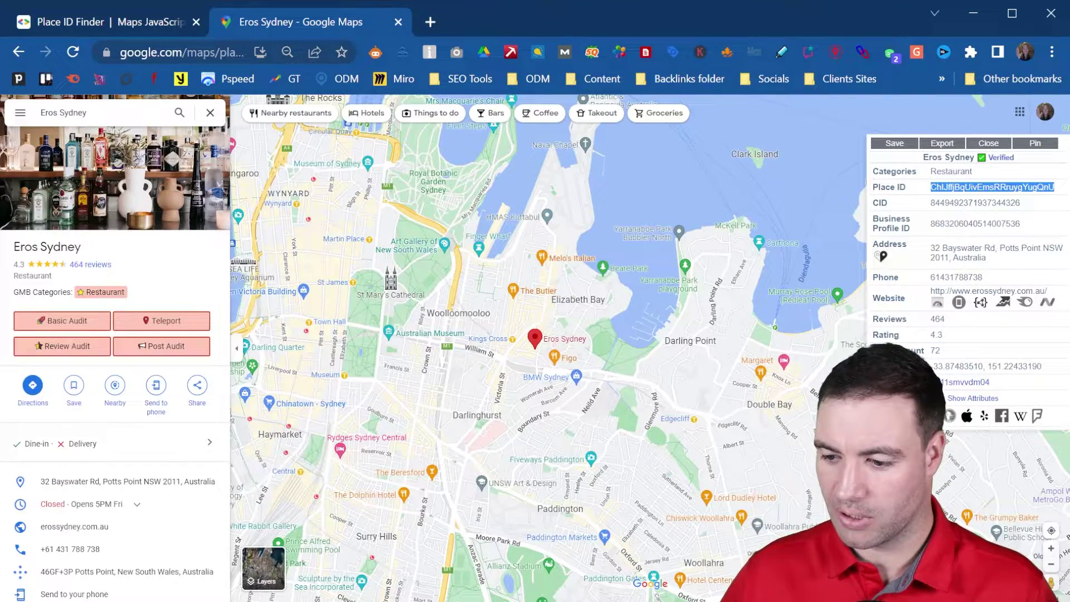
pyautogui.click(1014, 187)
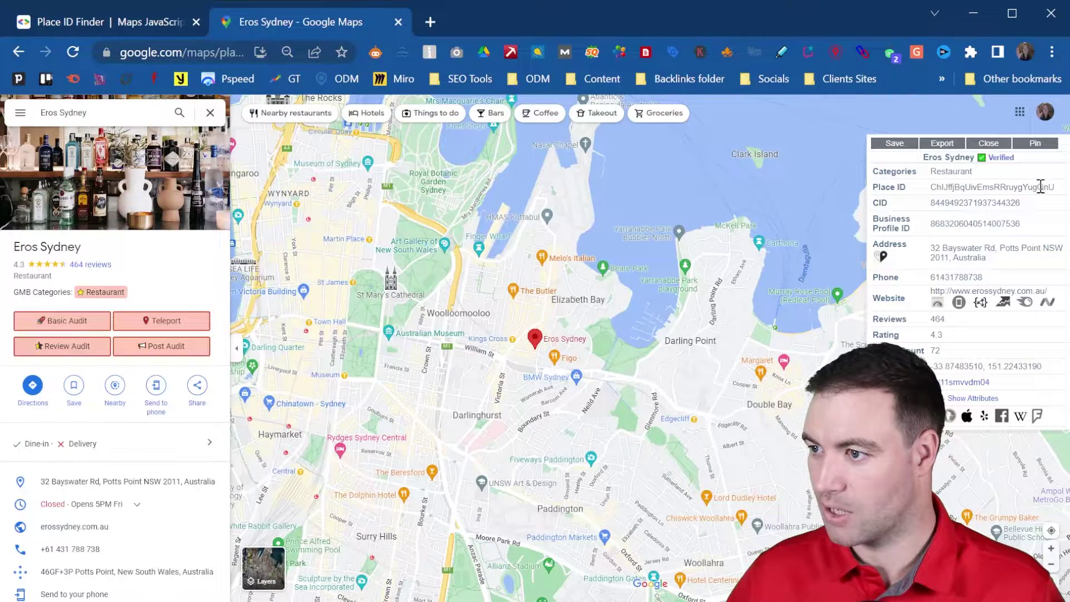
pyautogui.moveTo(1050, 187); pyautogui.dragTo(924, 195)
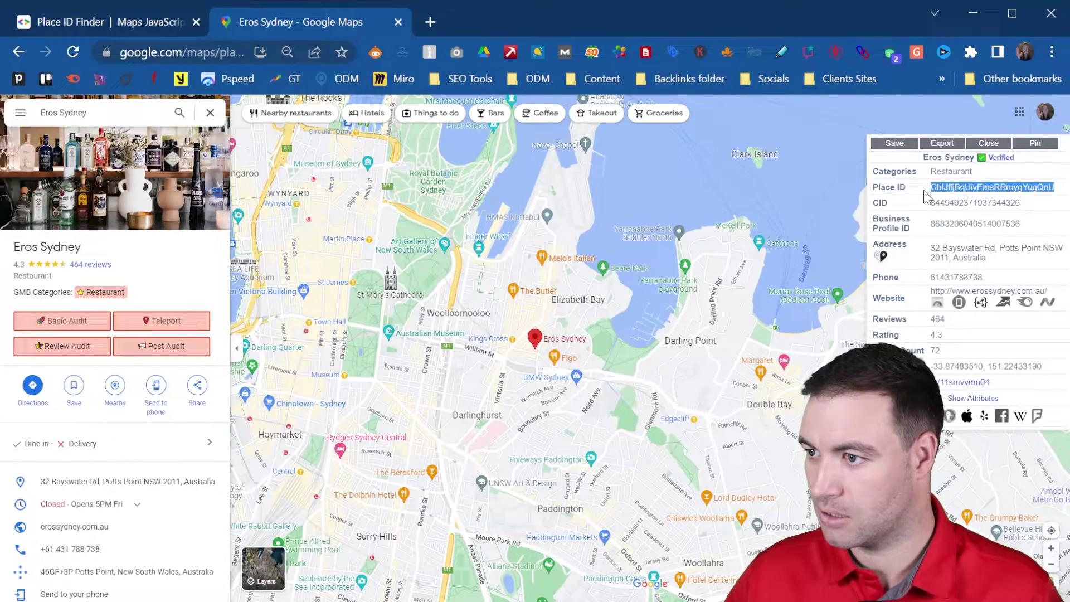
pyautogui.hotkey('alt', 'Tab')
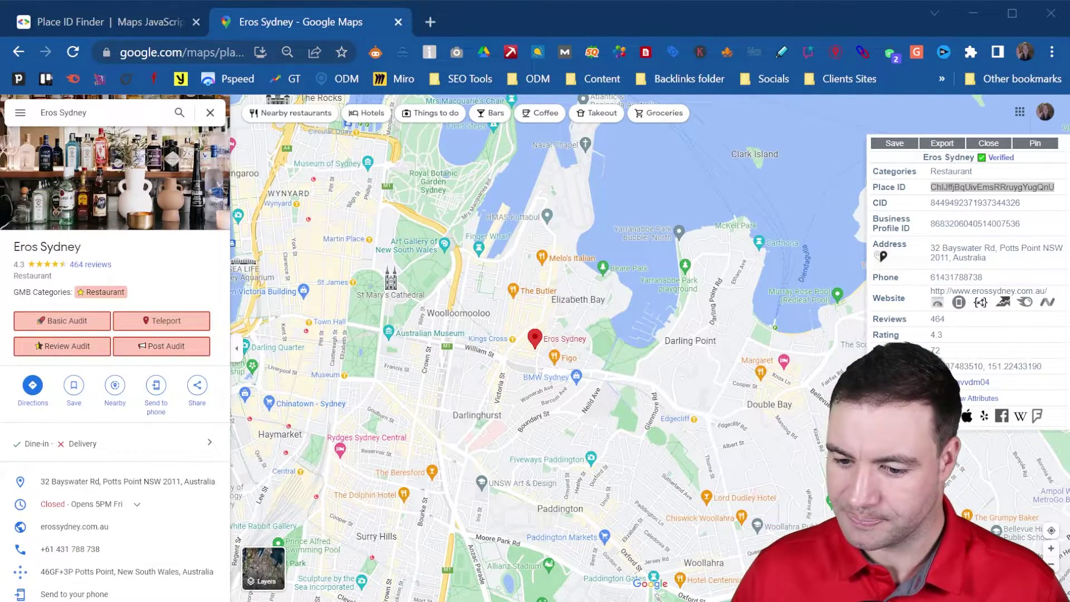
# Paste the google.com/maps link containing the Place ID into a new tab and load it.
pyautogui.click(430, 21)
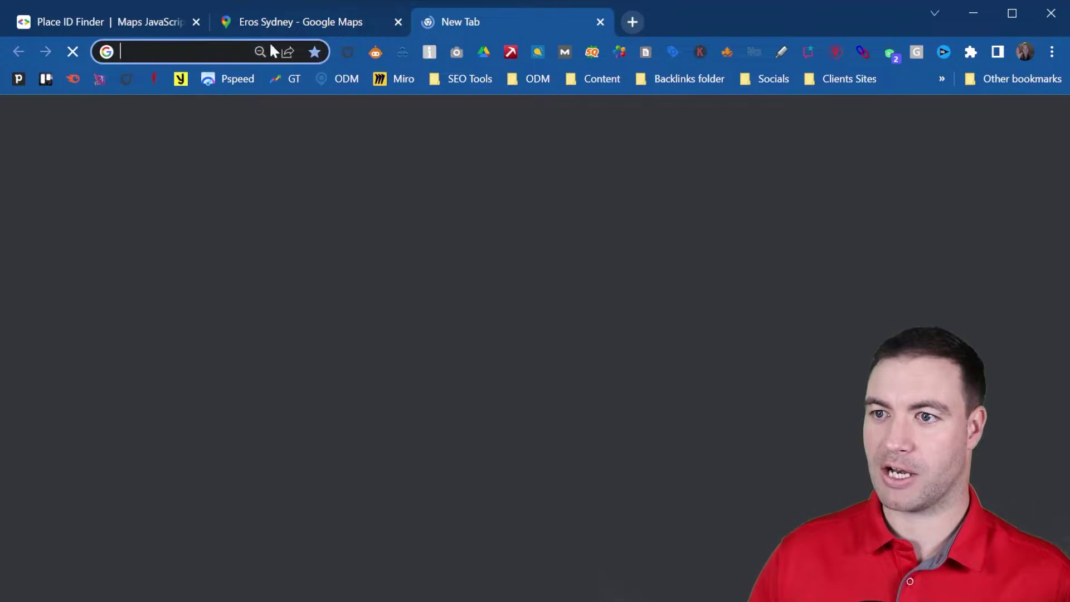
pyautogui.hotkey('ctrl', 'v')
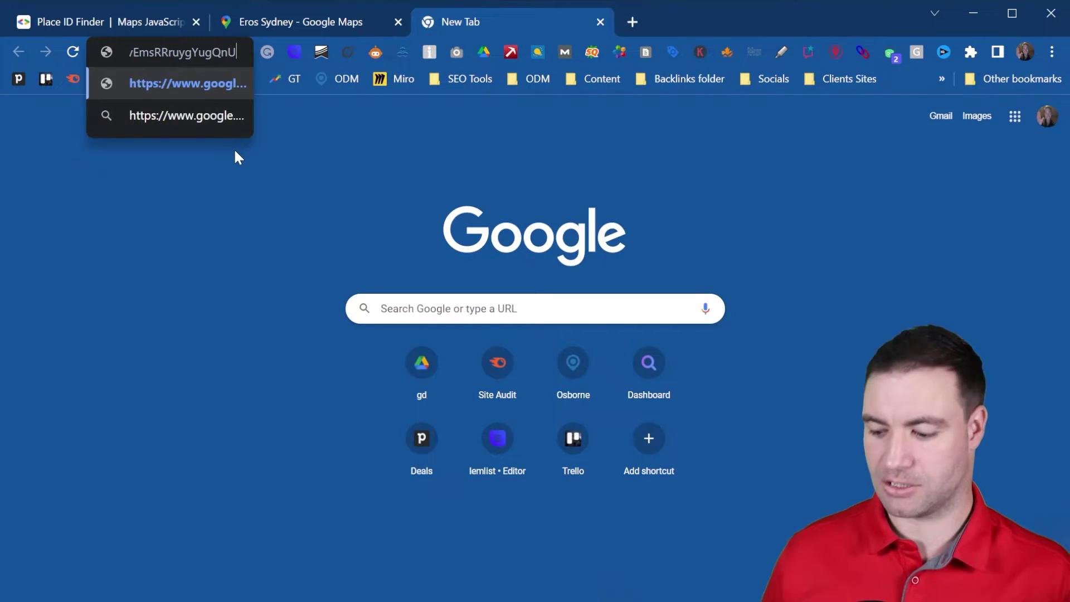
pyautogui.press('Return')
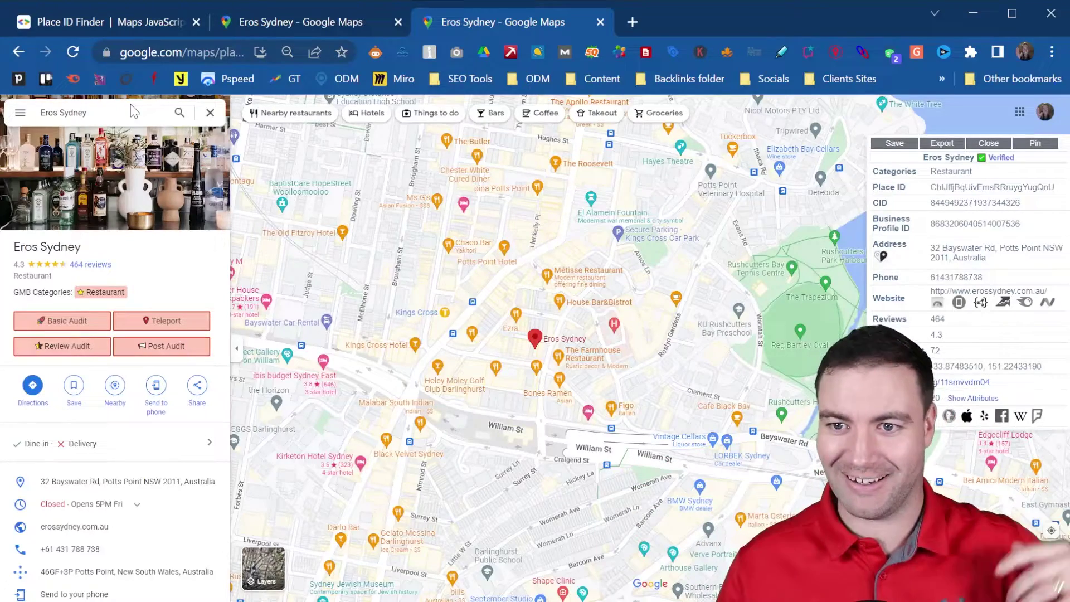
pyautogui.click(201, 49)
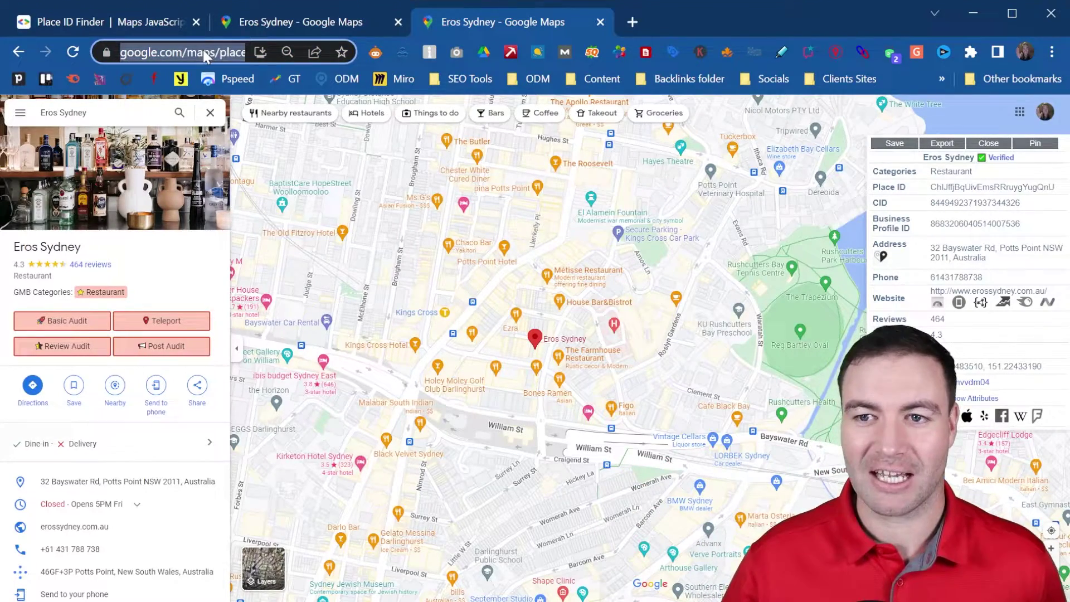